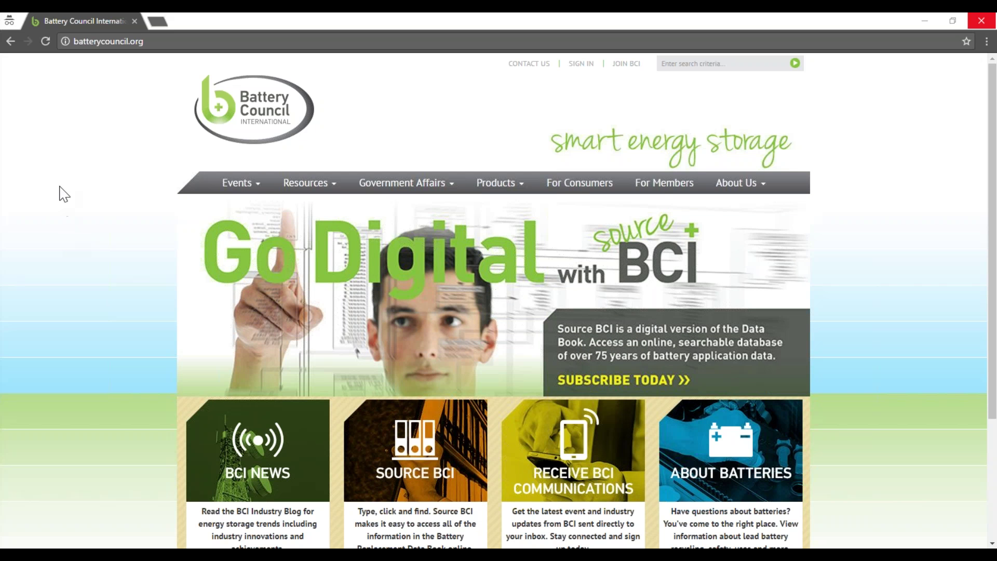
pyautogui.click(129, 42)
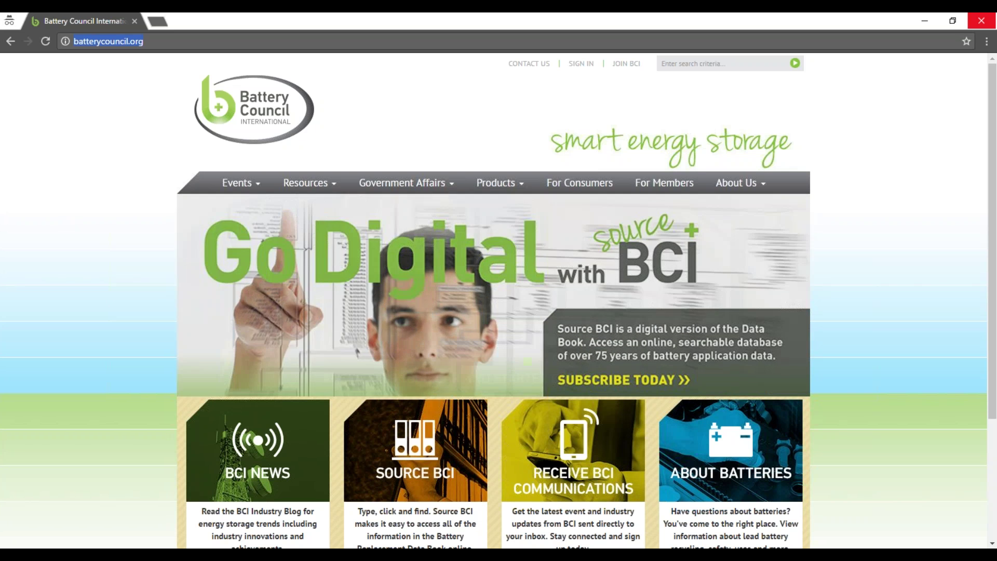
pyautogui.write('www.sourcebci.com')
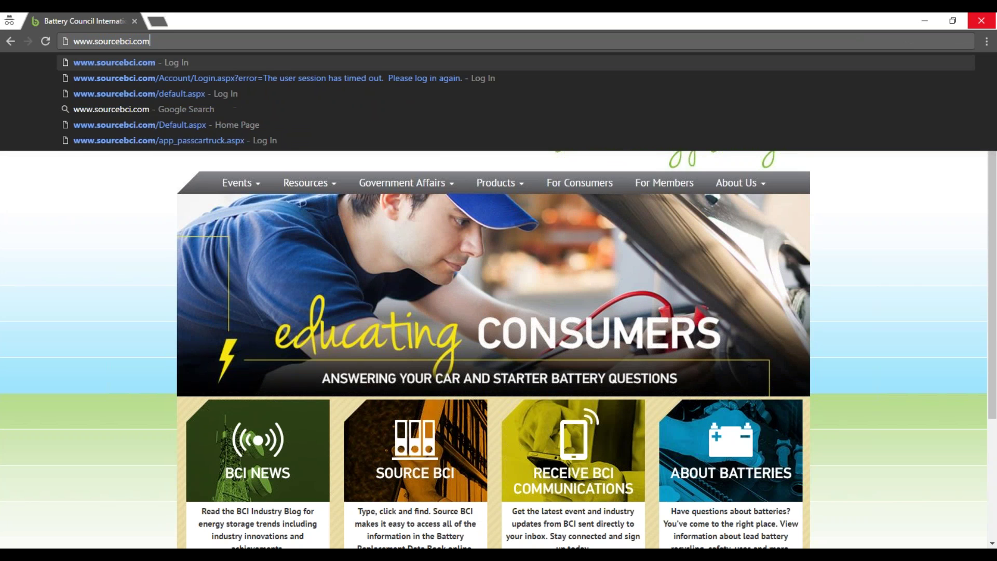
pyautogui.press('Return')
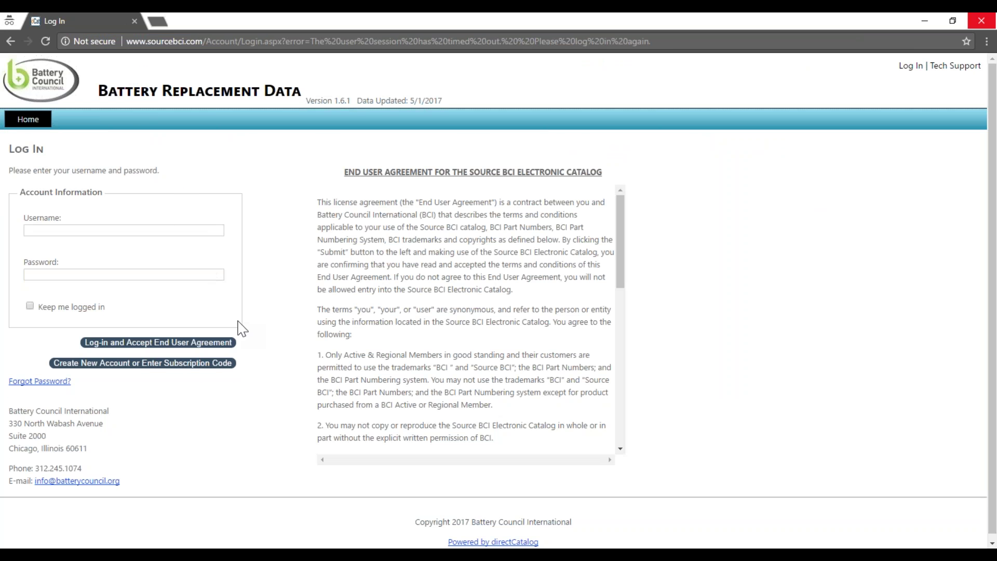
pyautogui.click(125, 367)
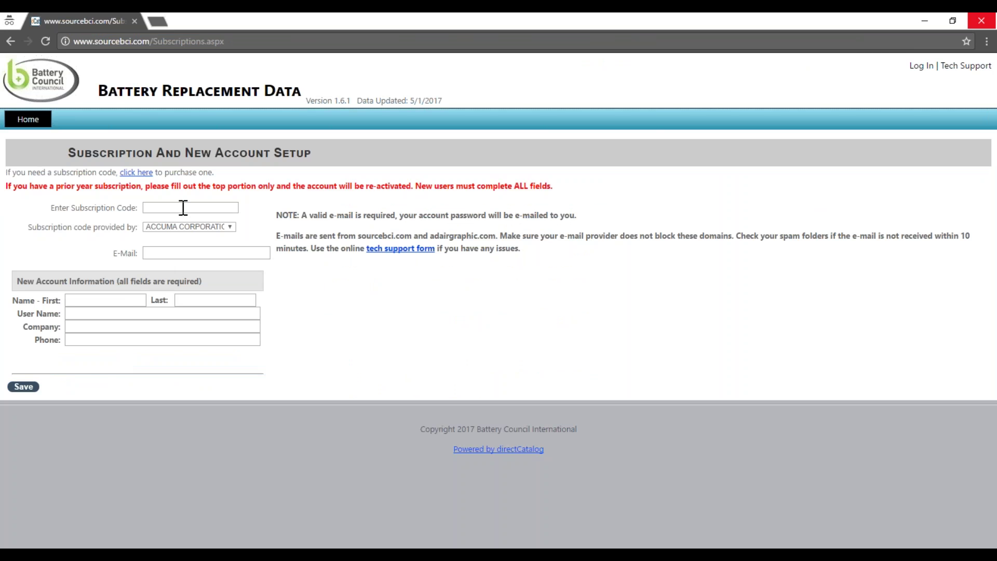
pyautogui.click(184, 207)
# Choose Battery Council International (BCI) as provider and enter the account e-mail address.
pyautogui.click(230, 228)
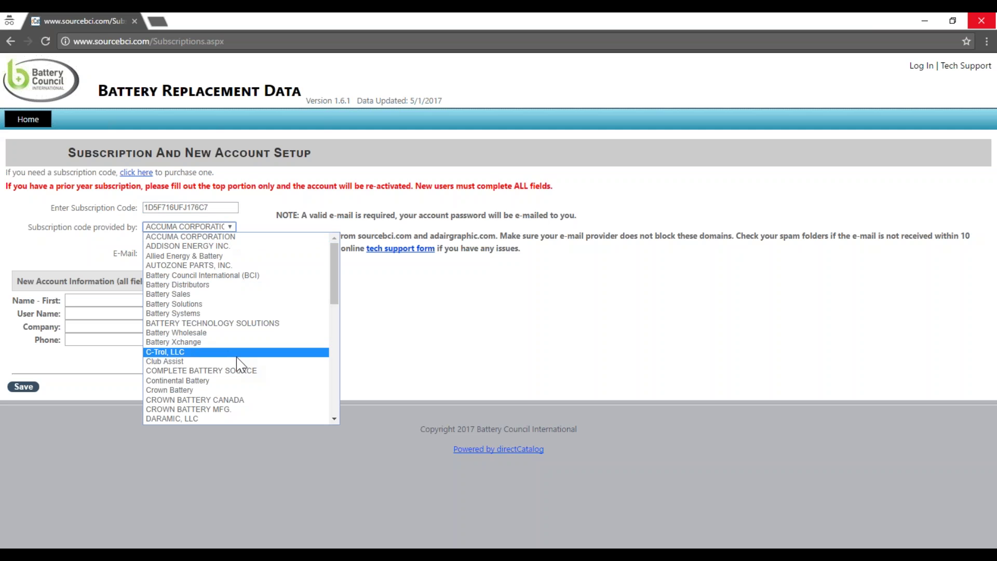
pyautogui.click(221, 275)
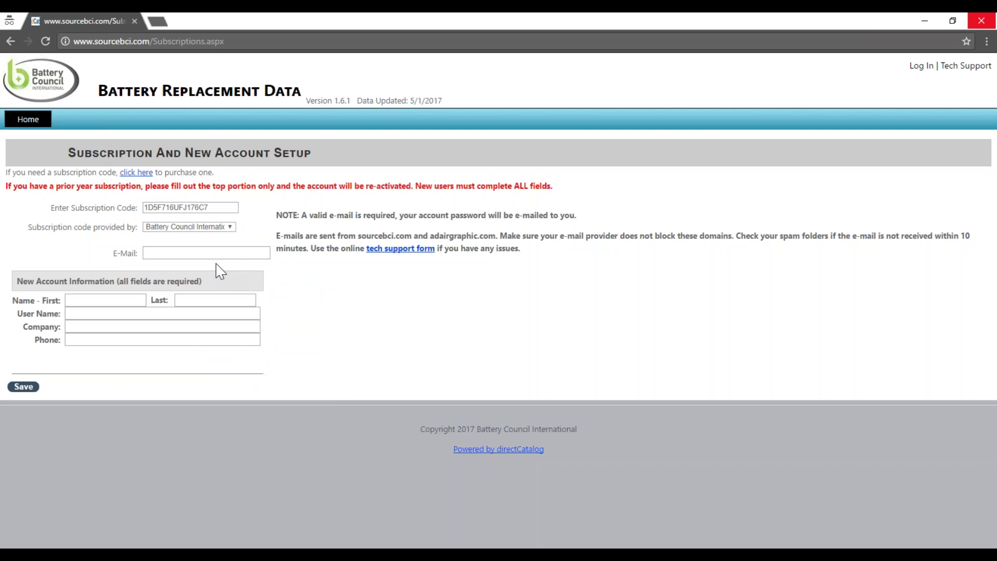
pyautogui.click(207, 253)
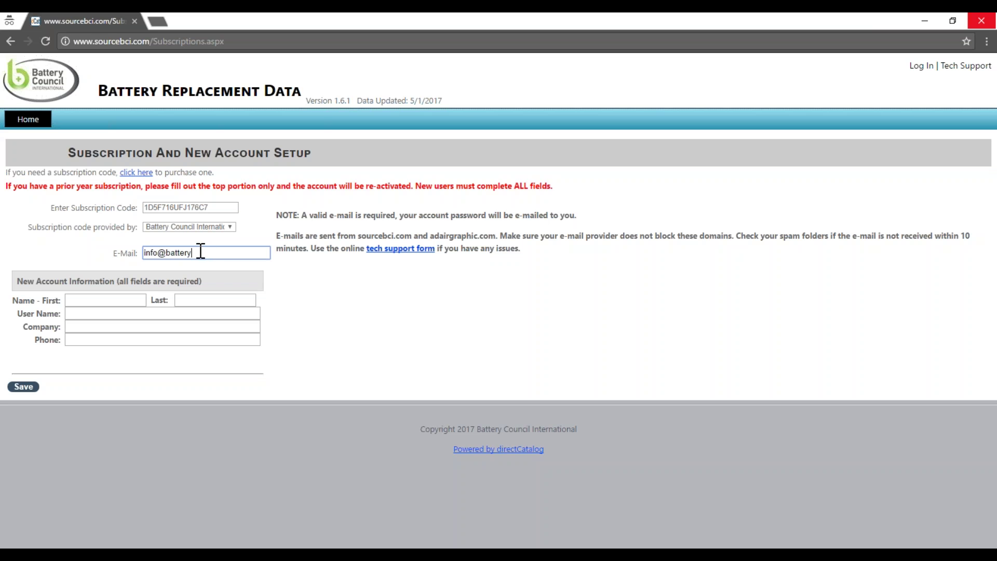
# Fill in the first name, last name, user name and company name fields.
pyautogui.click(102, 296)
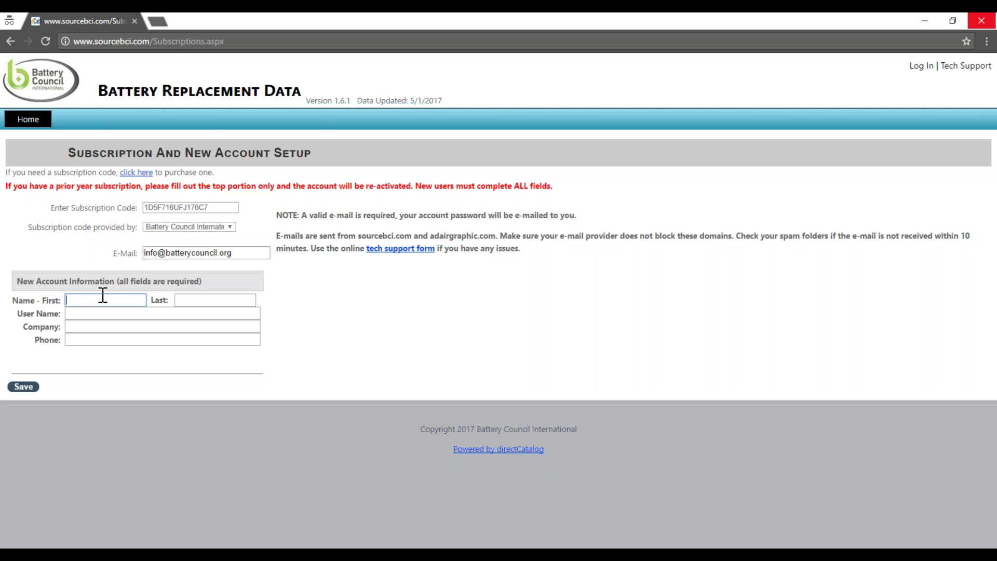
pyautogui.write('John')
pyautogui.press('Tab')
pyautogui.write('Smith')
pyautogui.press('Tab')
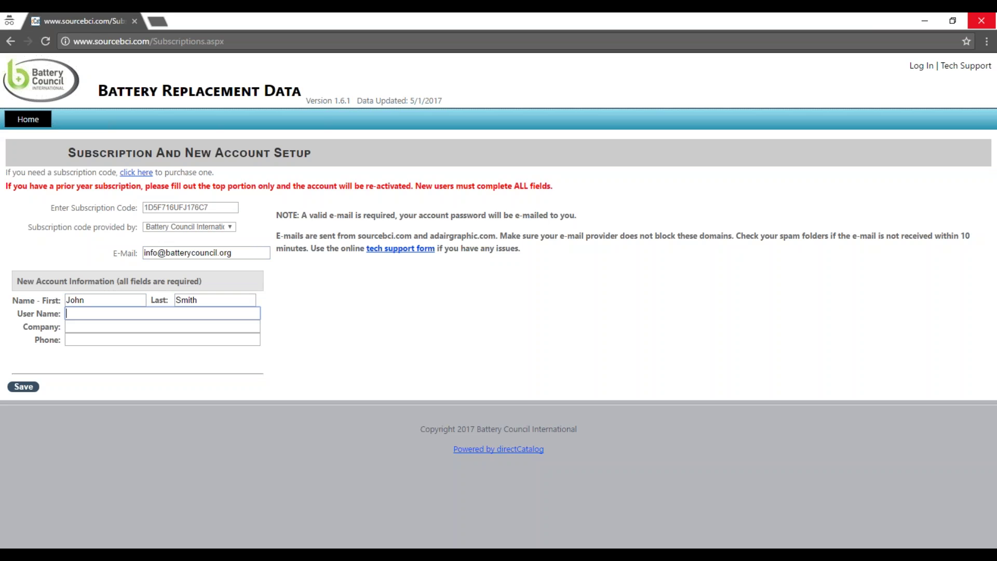
pyautogui.write('JSmith')
pyautogui.press('Tab')
pyautogui.write('BCI')
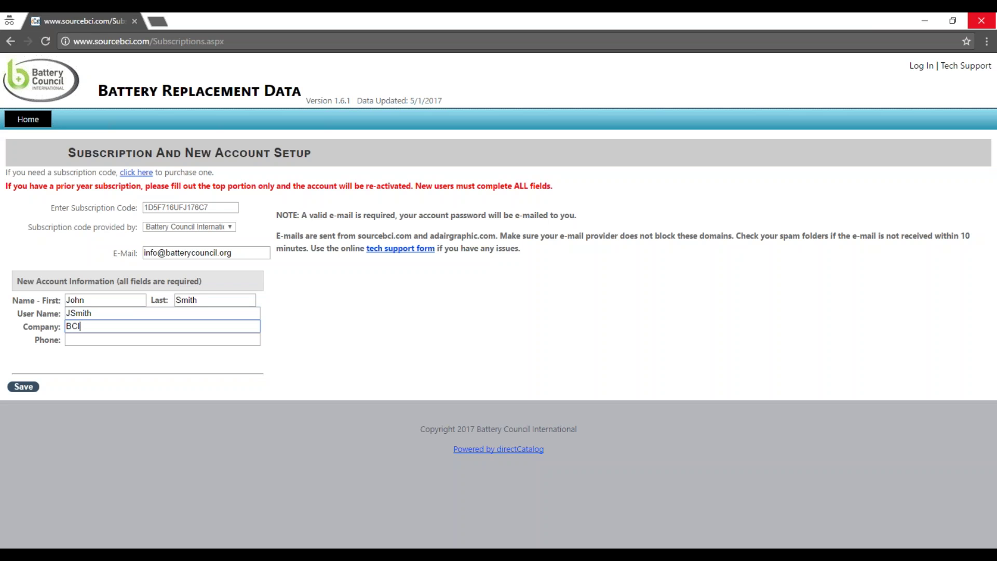
pyautogui.write(' HQ')
pyautogui.press('Tab')
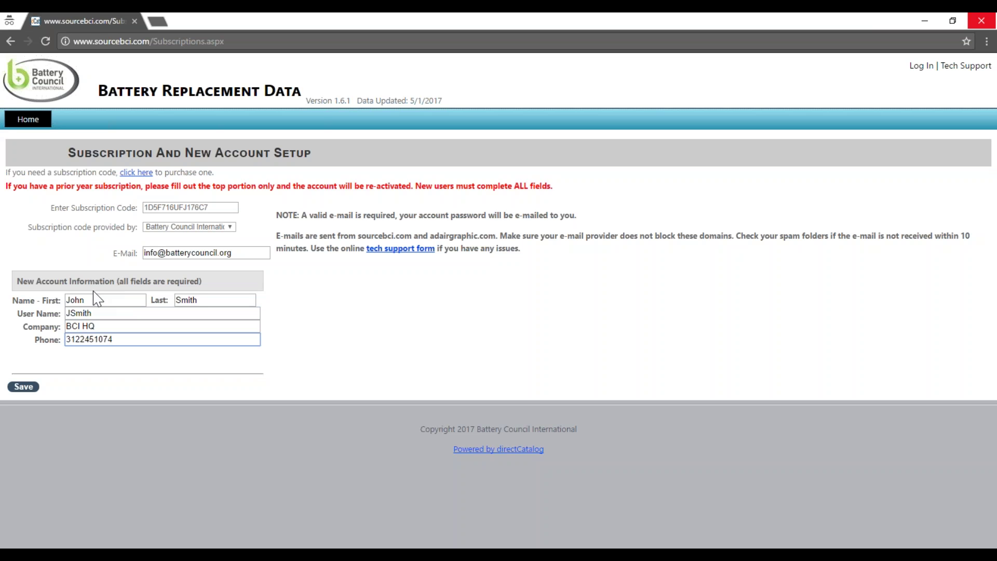
# Save the new account details and confirm the dialog to reach the Log In page.
pyautogui.click(28, 387)
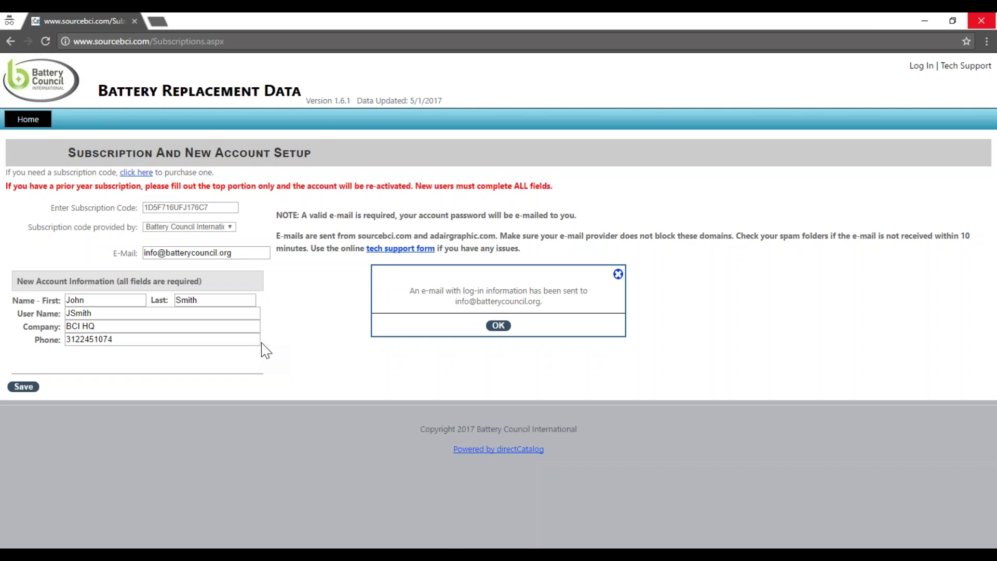
pyautogui.click(502, 326)
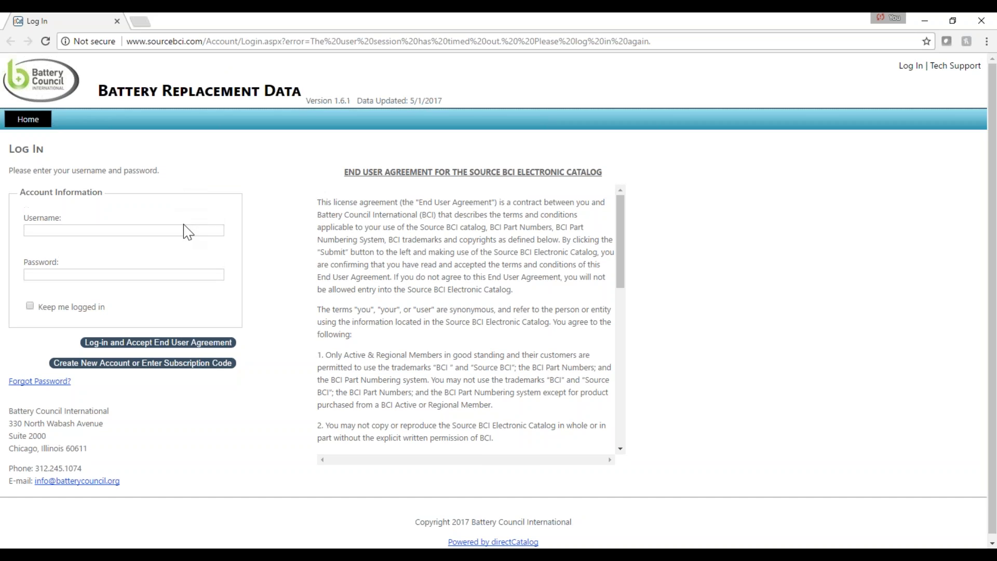
# Log in with the new user name and pasted password, accepting the user agreement.
pyautogui.click(185, 229)
pyautogui.write('JSmith')
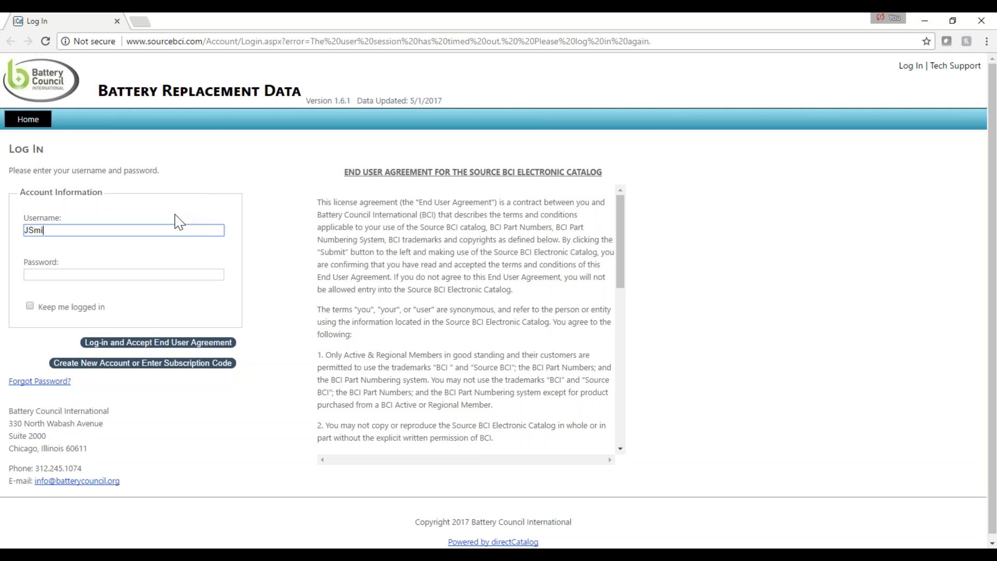
pyautogui.press('Tab')
pyautogui.hotkey('ctrl', 'v')
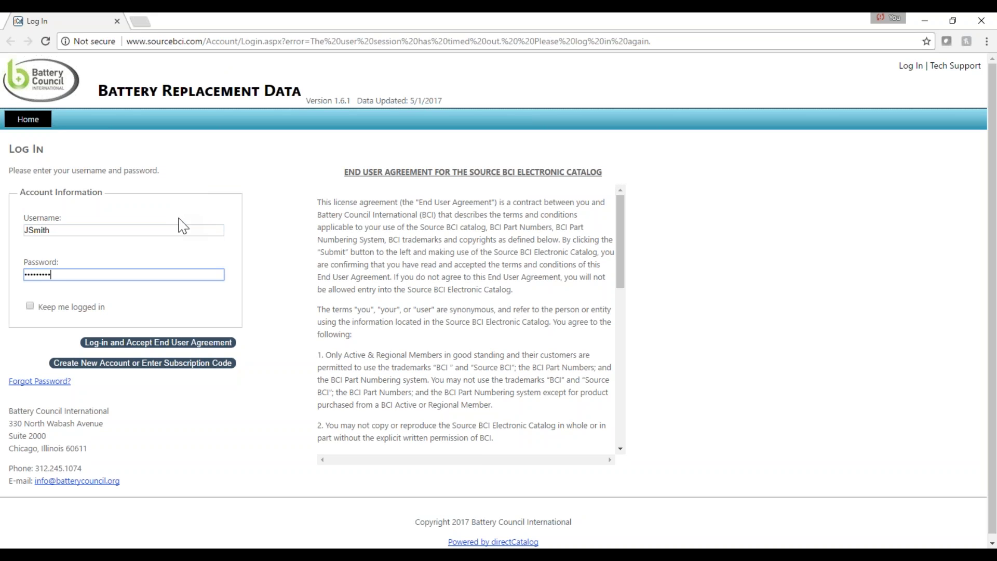
pyautogui.click(153, 344)
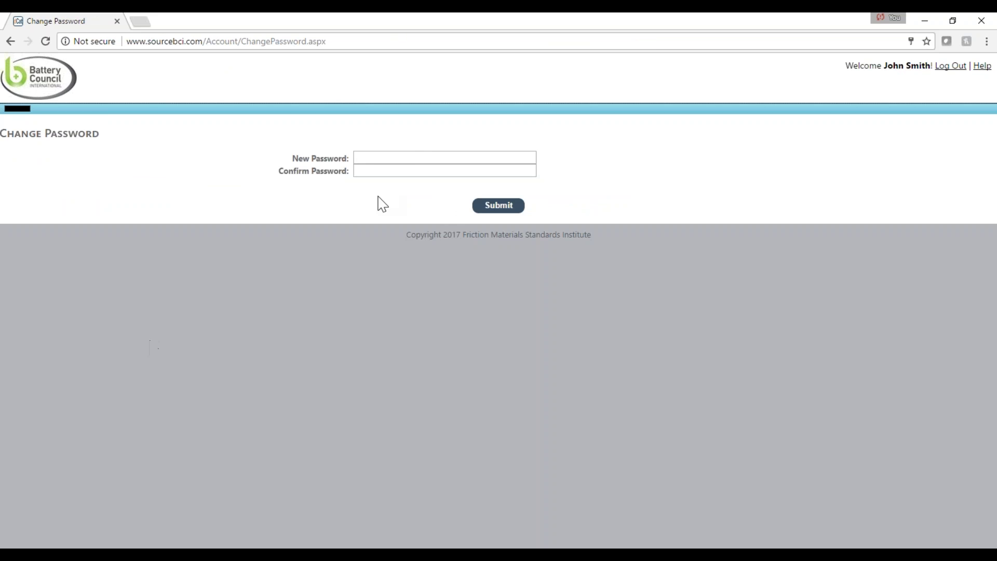
# Enter and confirm a new account password and submit it.
pyautogui.click(428, 159)
pyautogui.press('Tab')
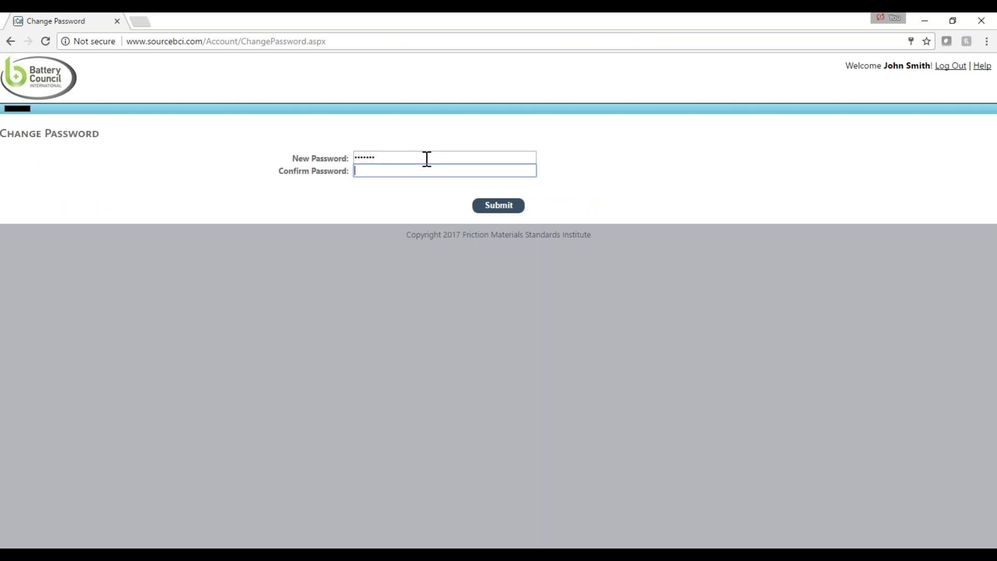
pyautogui.write('•••••••')
pyautogui.click(497, 207)
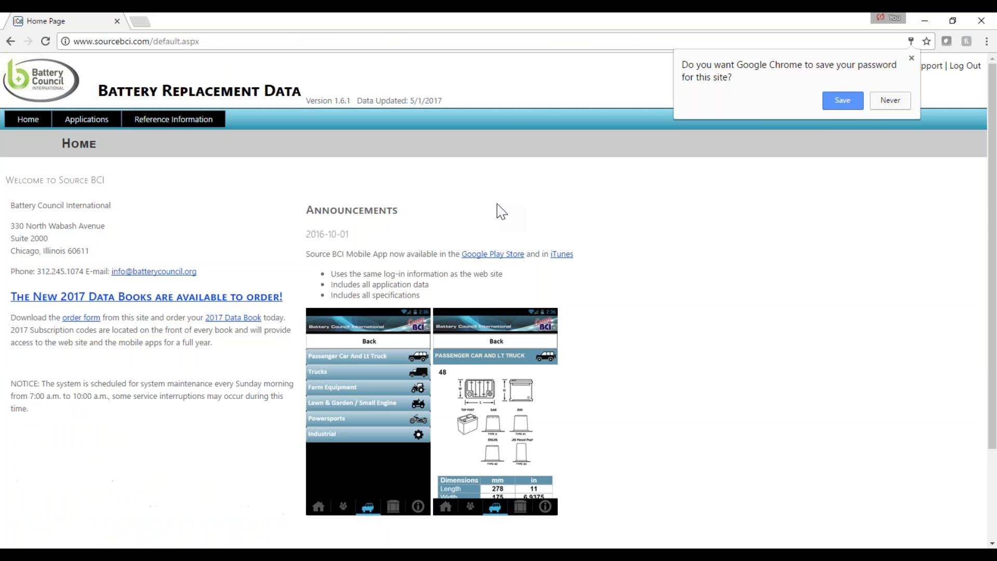
# Dismiss Chrome's save-password prompt and view the My Account details page.
pyautogui.click(912, 58)
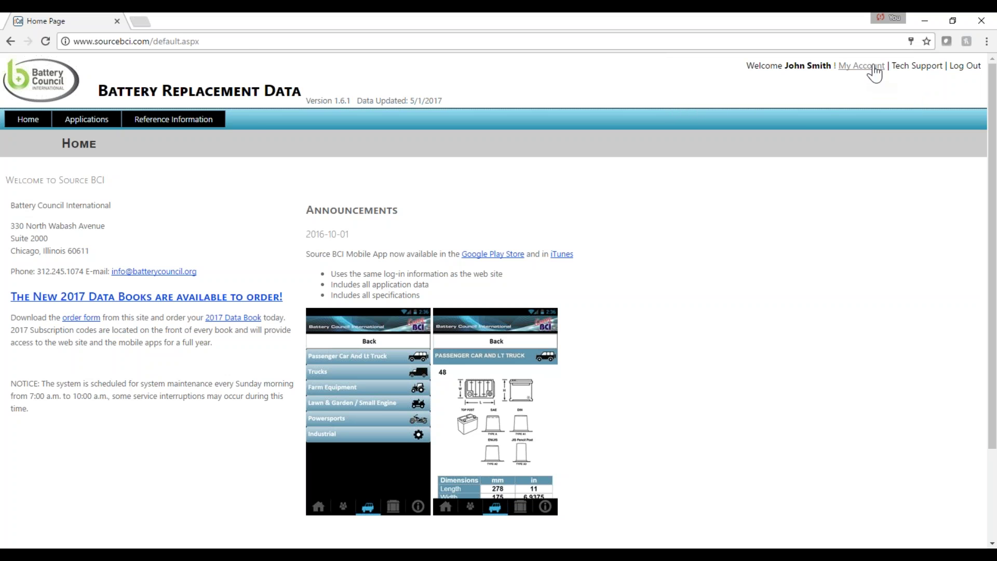
pyautogui.click(873, 67)
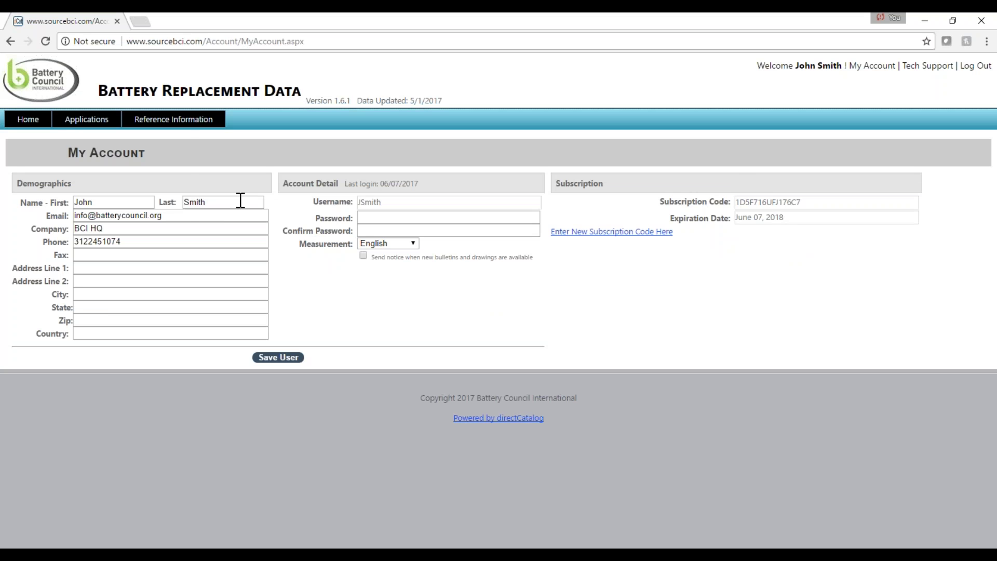
pyautogui.moveTo(104, 124)
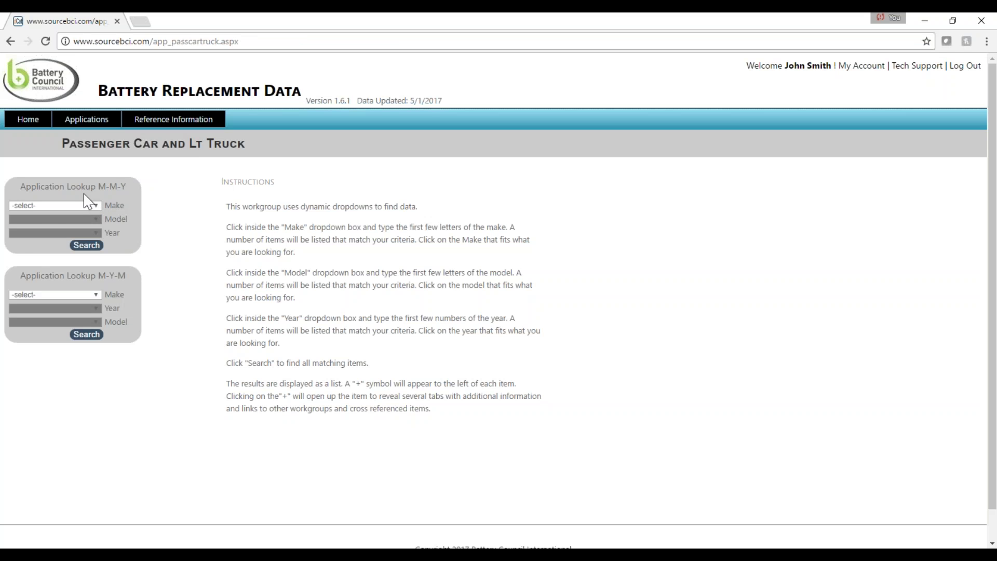
# Select Make Ford, Model Fusion and Year 2015 in the Make-Model-Year lookup.
pyautogui.click(90, 207)
pyautogui.scroll(-15, 65, 283)
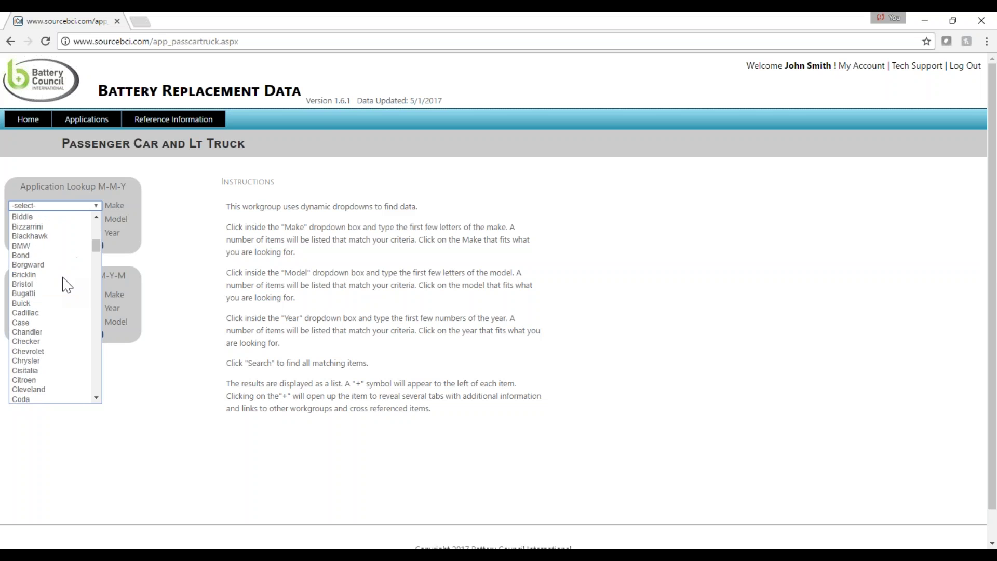
pyautogui.scroll(-4, 65, 283)
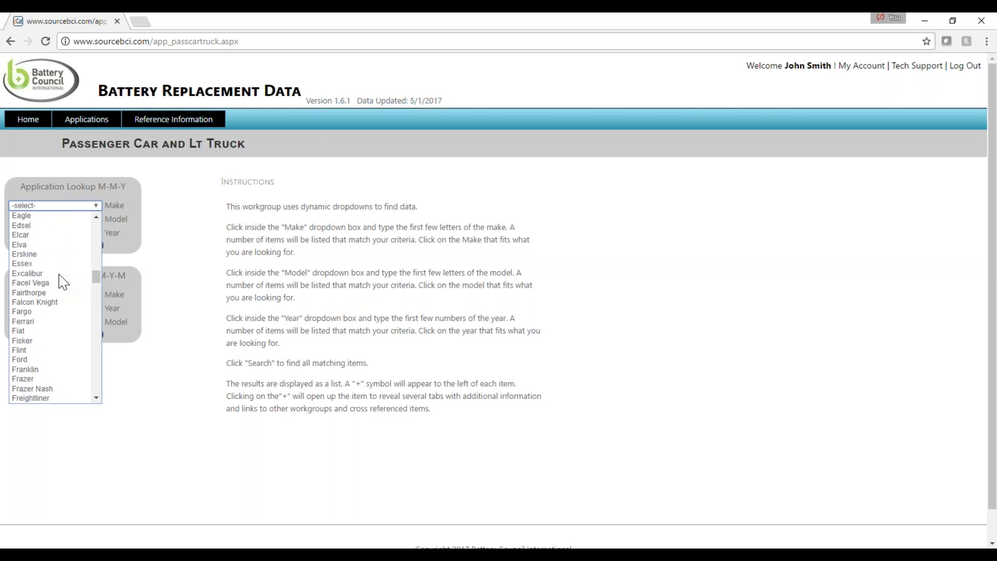
pyautogui.click(34, 360)
pyautogui.click(95, 220)
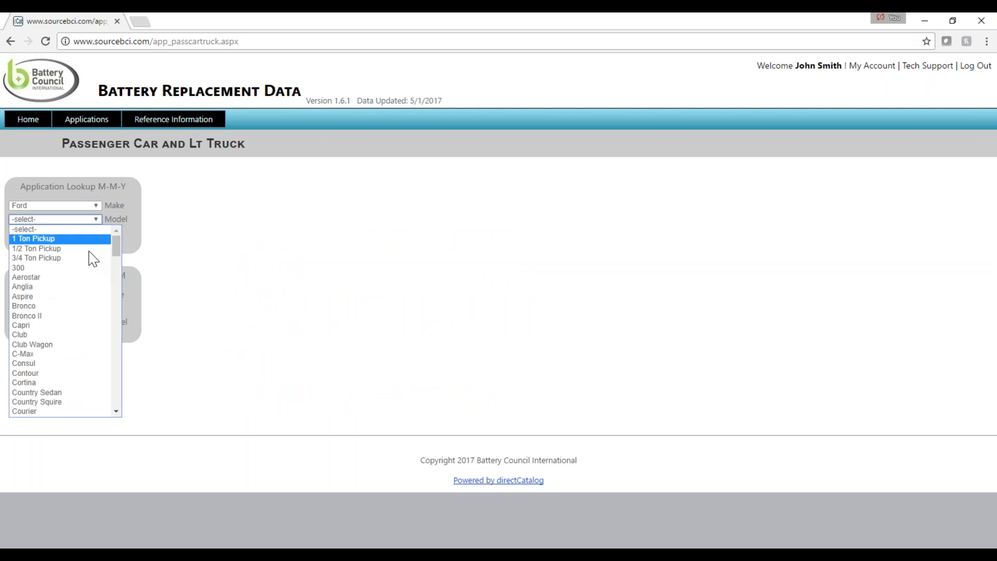
pyautogui.scroll(-12, 85, 309)
pyautogui.scroll(-4, 83, 312)
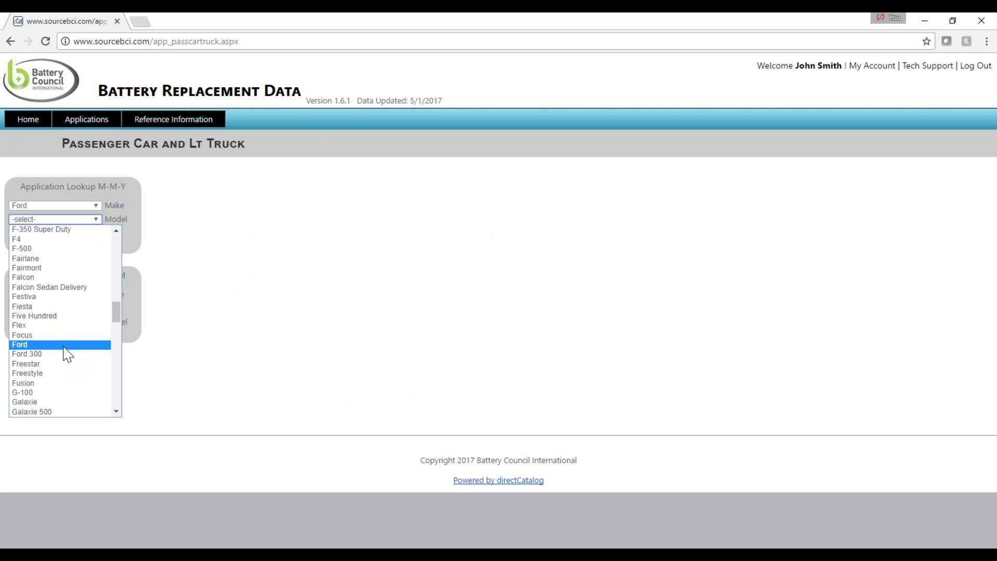
pyautogui.scroll(-3, 71, 361)
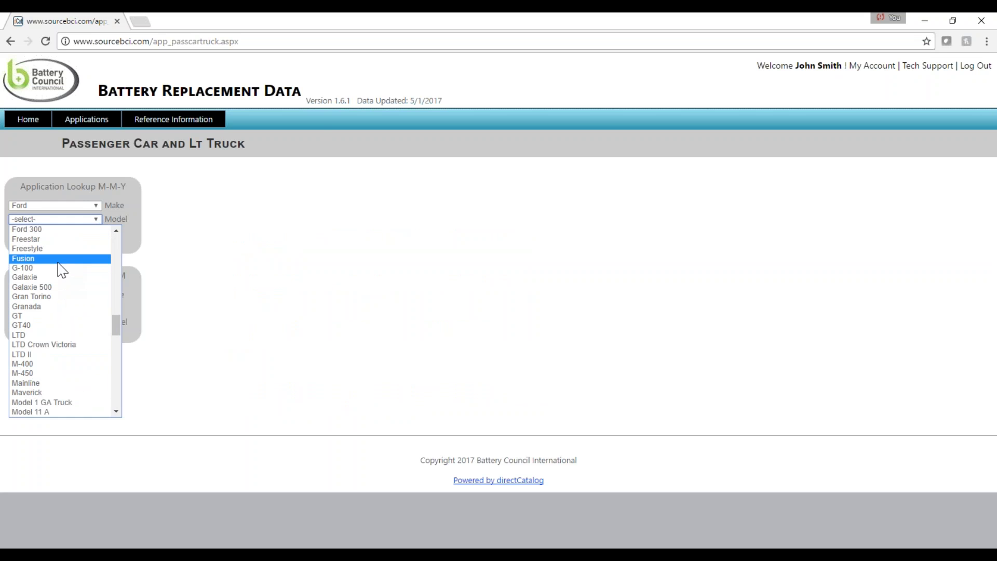
pyautogui.click(58, 260)
pyautogui.click(96, 233)
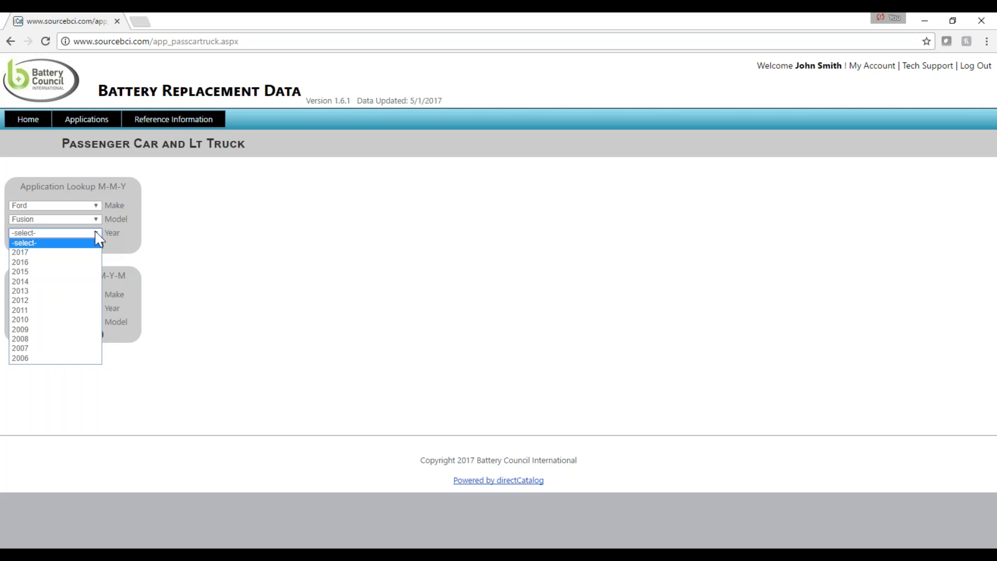
pyautogui.click(87, 271)
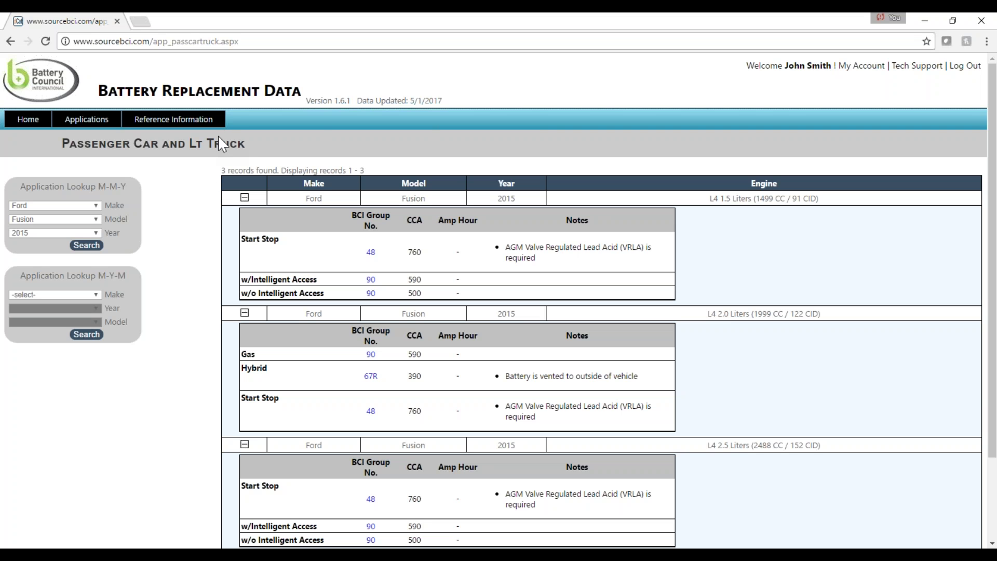
# Bring up the Reference Information dropdown in the navigation bar.
pyautogui.moveTo(218, 128)
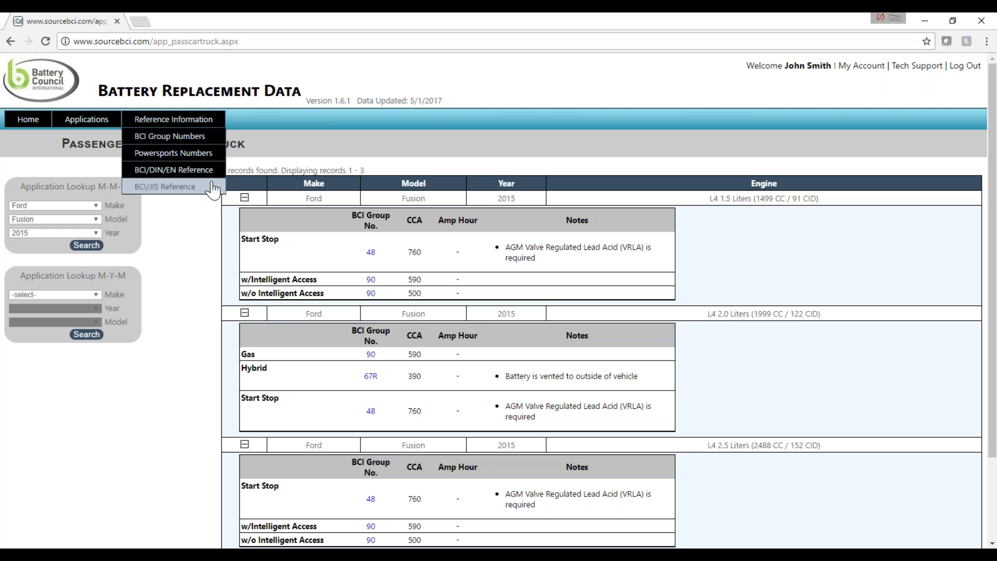
# Search the BCI Group Numbers lookup for BCI # 24.
pyautogui.click(214, 139)
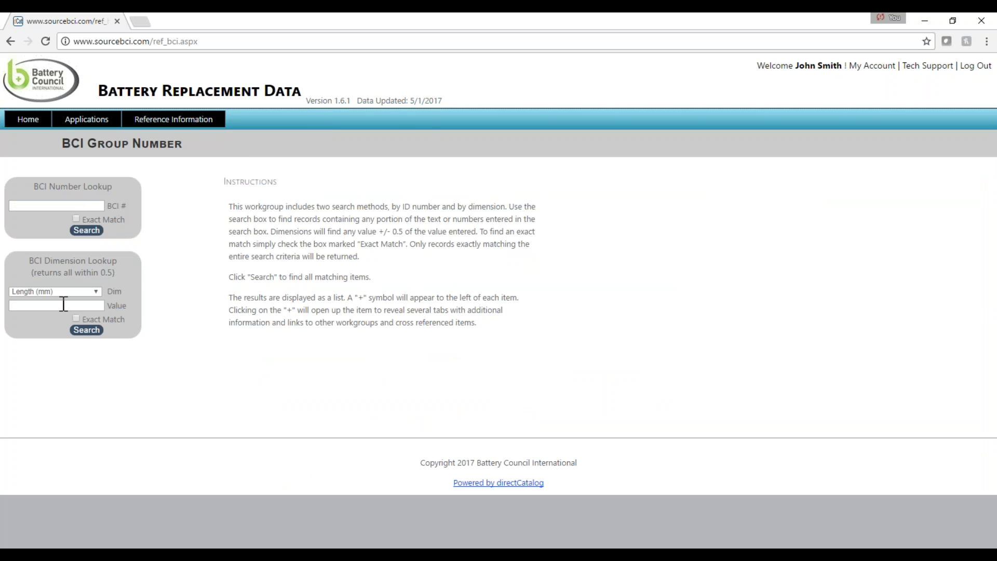
pyautogui.click(47, 206)
pyautogui.write('24')
pyautogui.click(86, 231)
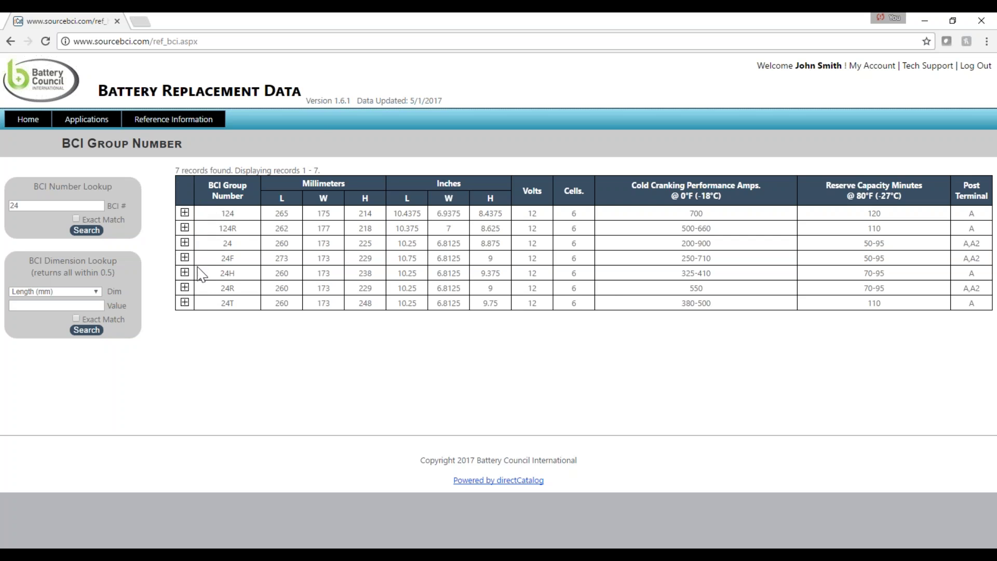
# Expand group 124R to view its diagrams, then go back to Home.
pyautogui.click(185, 228)
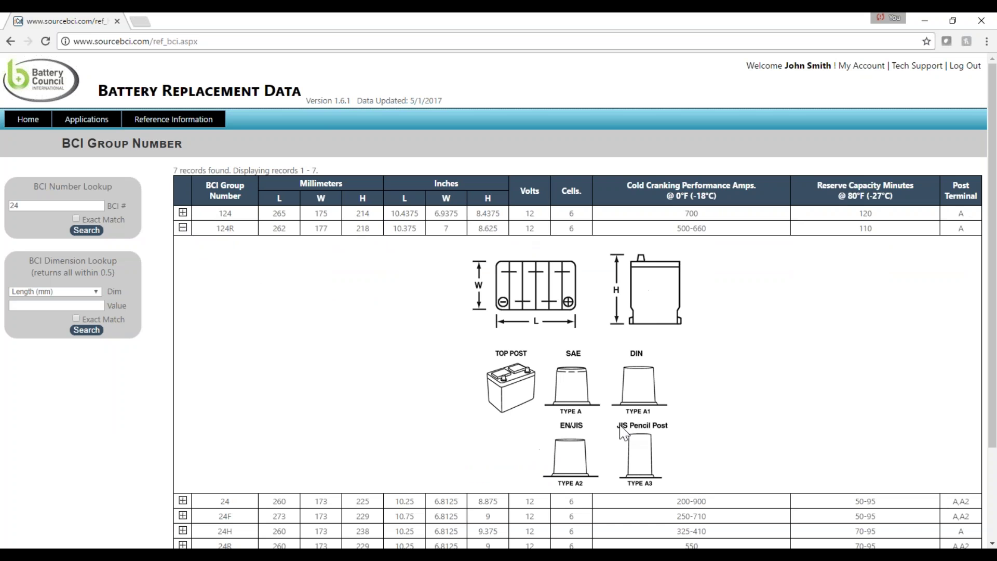
pyautogui.click(28, 119)
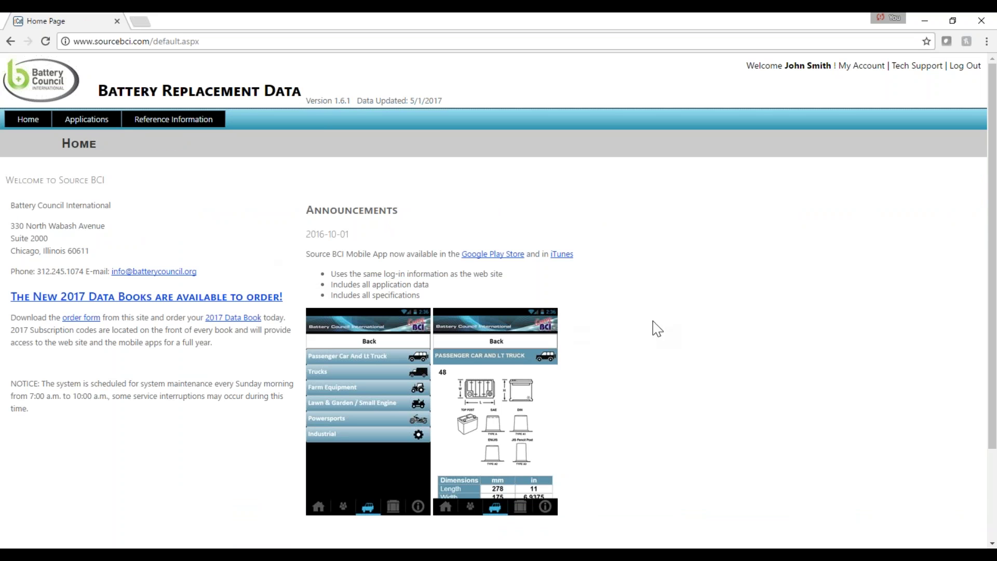